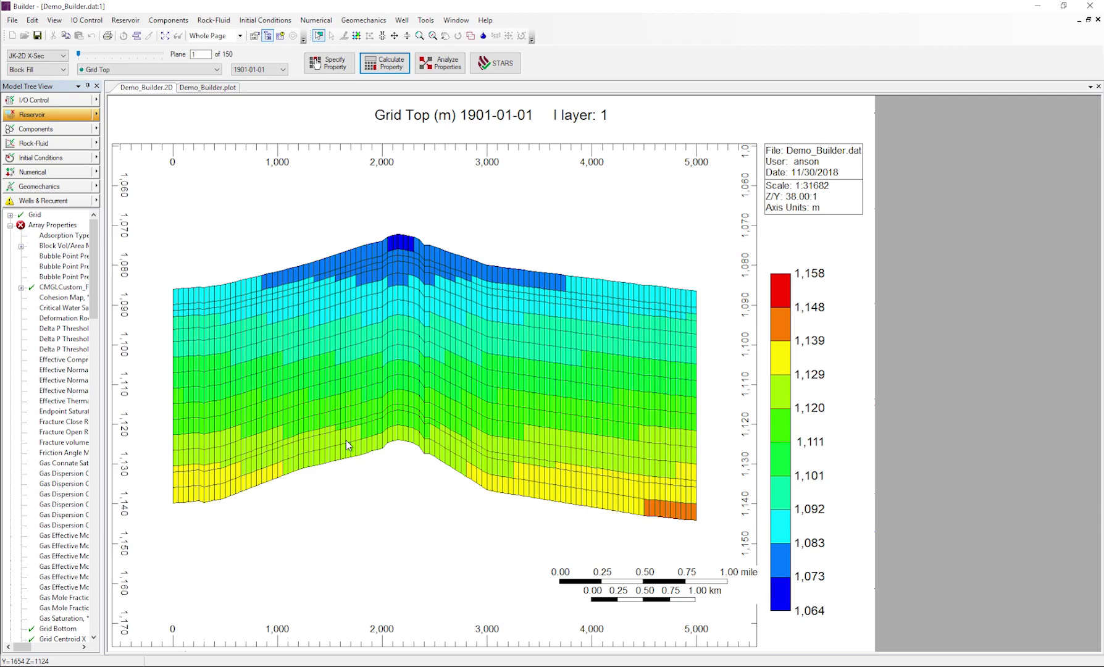
Create a new formula in Formula Manager and select its default name Scheme1 to rename it
{"action": "left_click", "coordinate": [417, 25]}
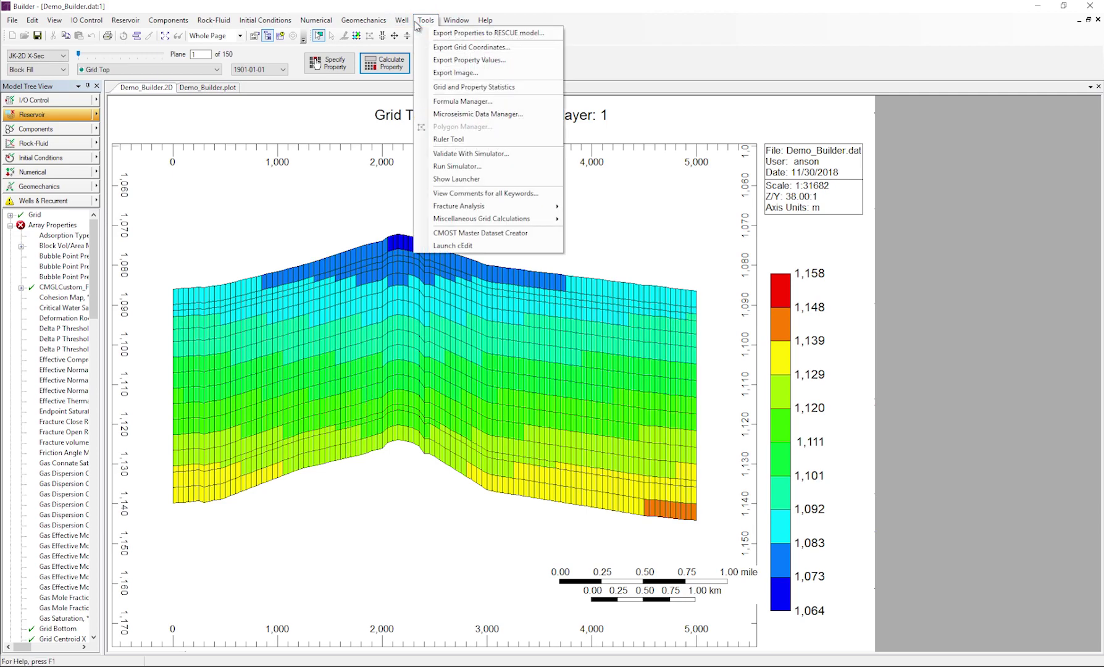
{"action": "left_click", "coordinate": [451, 102]}
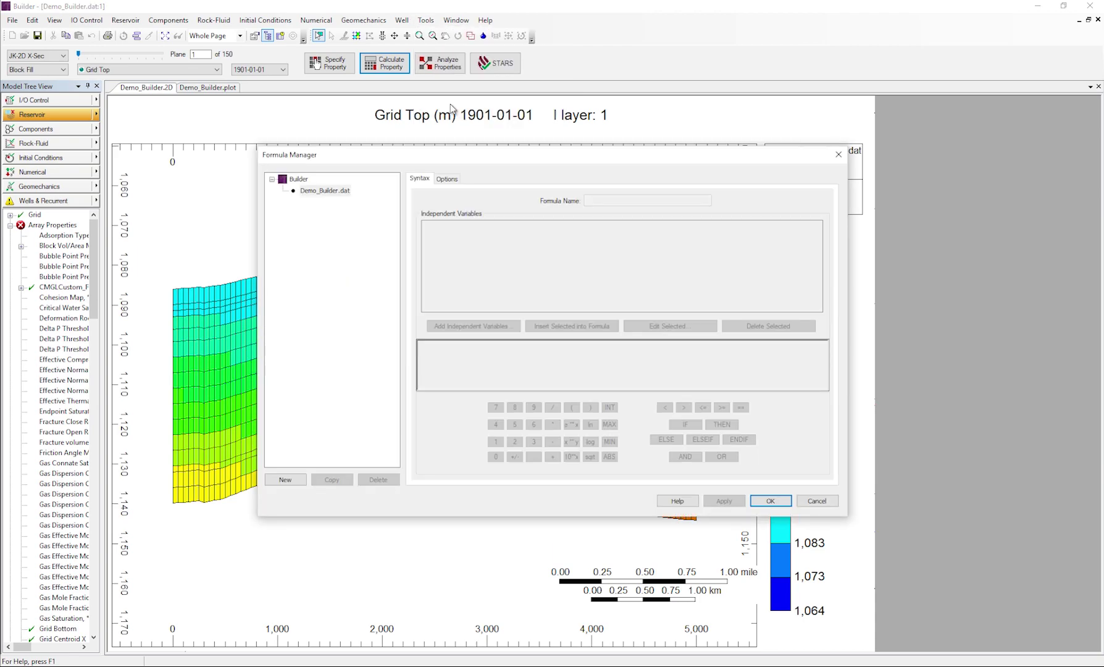
{"action": "left_click", "coordinate": [279, 484]}
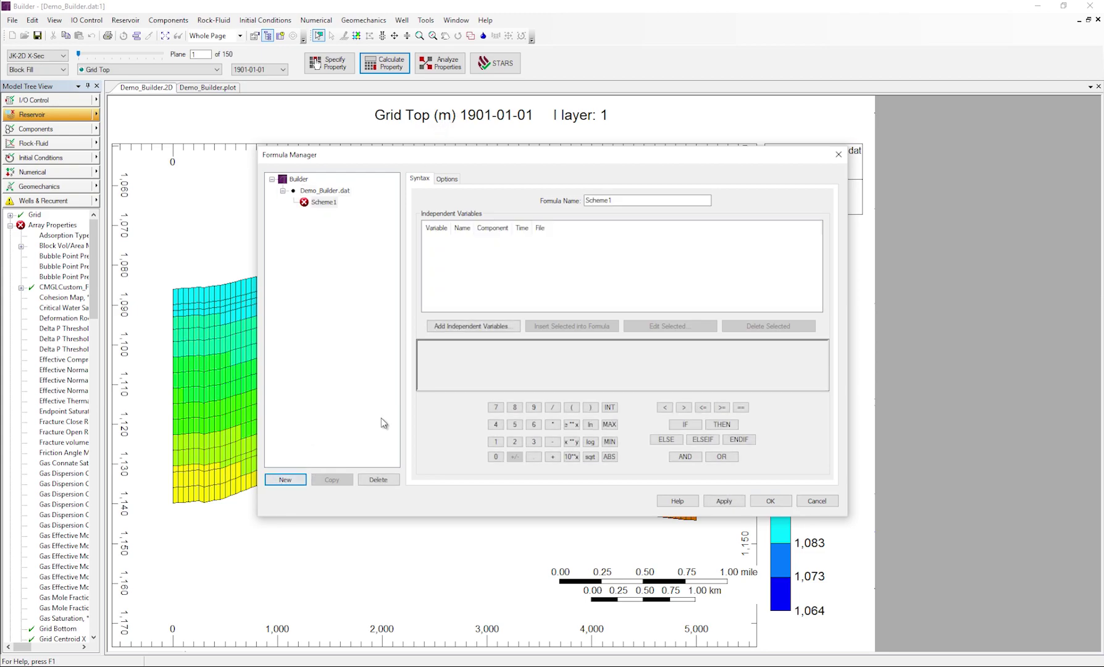
{"action": "left_click_drag", "start_coordinate": [643, 200], "coordinate": [387, 205]}
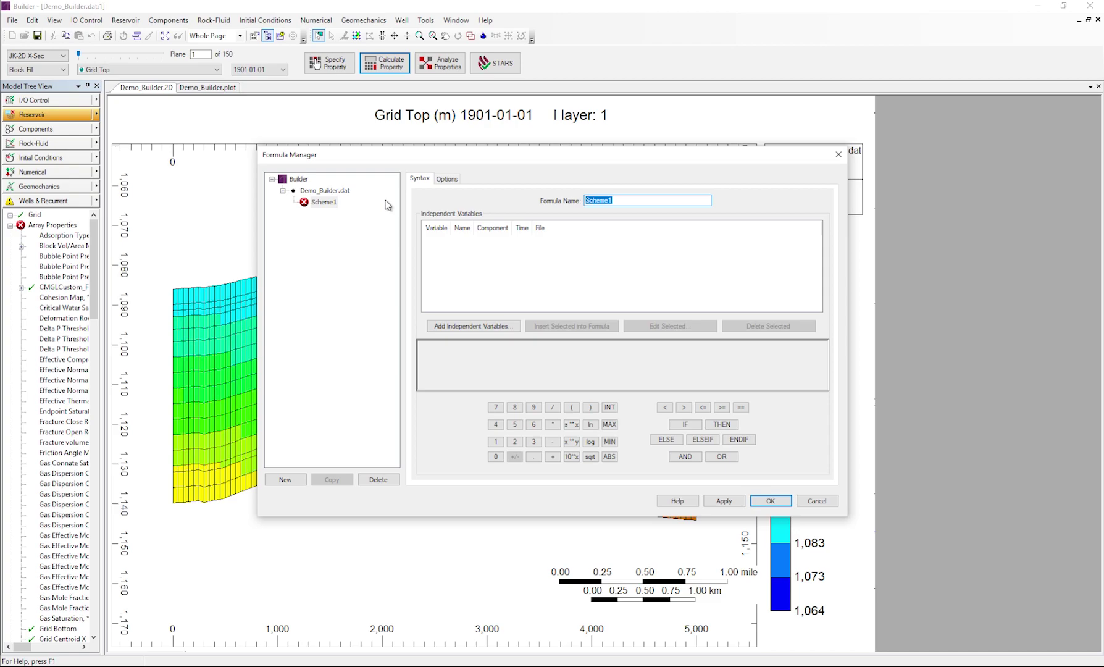
{"action": "type", "text": "Calculate "}
{"action": "type", "text": "Permeab"}
{"action": "type", "text": "ility"}
Add CMGLCustom_Facies as variable X0 and Porosity as variable X1
{"action": "left_click", "coordinate": [444, 327]}
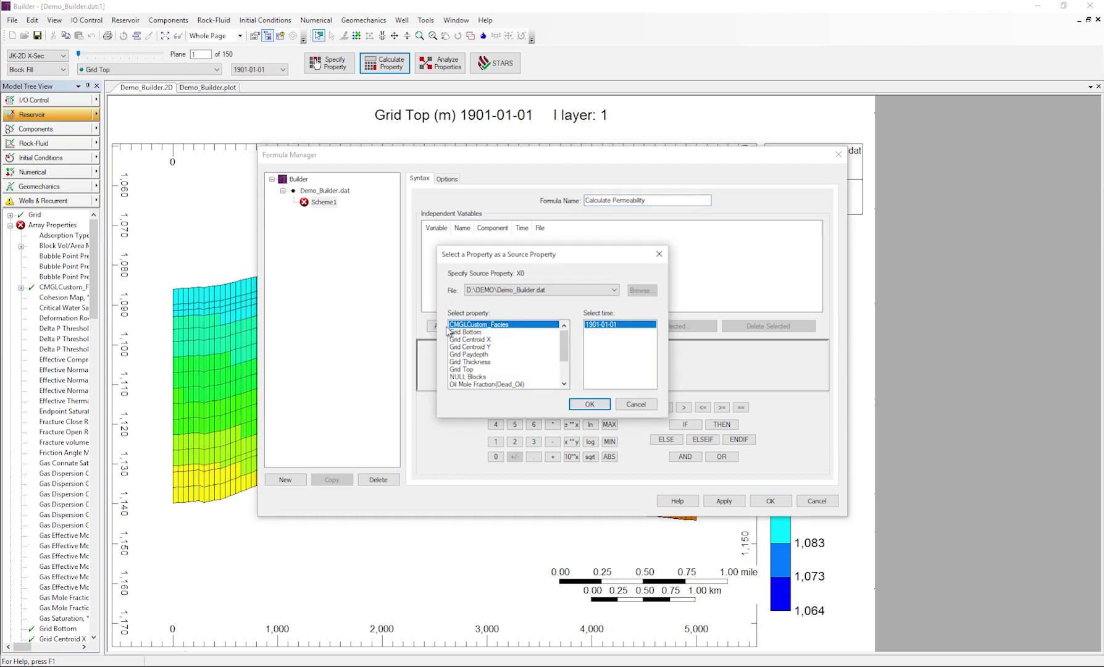
{"action": "left_click", "coordinate": [590, 405]}
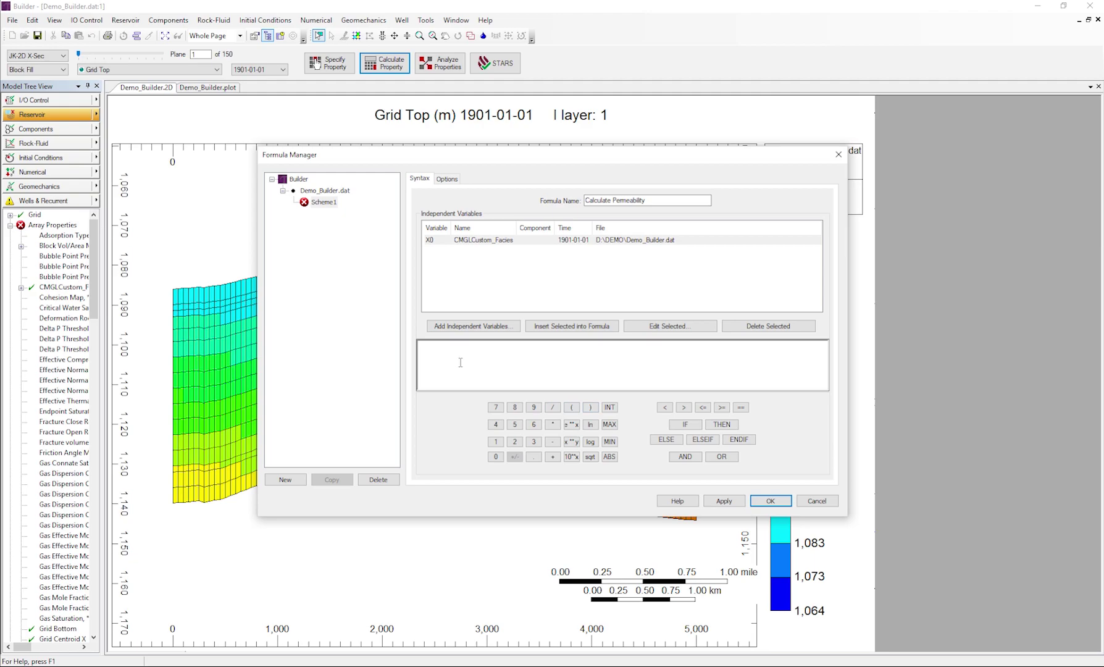
{"action": "left_click", "coordinate": [465, 327]}
{"action": "scroll", "coordinate": [565, 344], "scroll_direction": "down", "scroll_amount": 3}
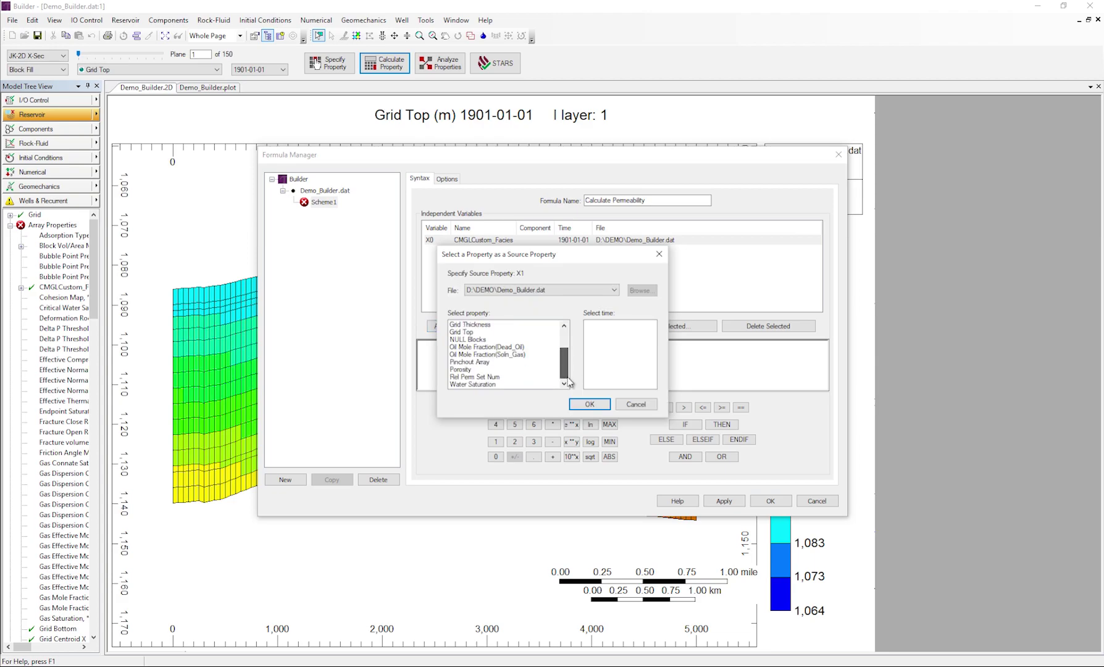
{"action": "left_click", "coordinate": [470, 369]}
{"action": "left_click", "coordinate": [590, 404]}
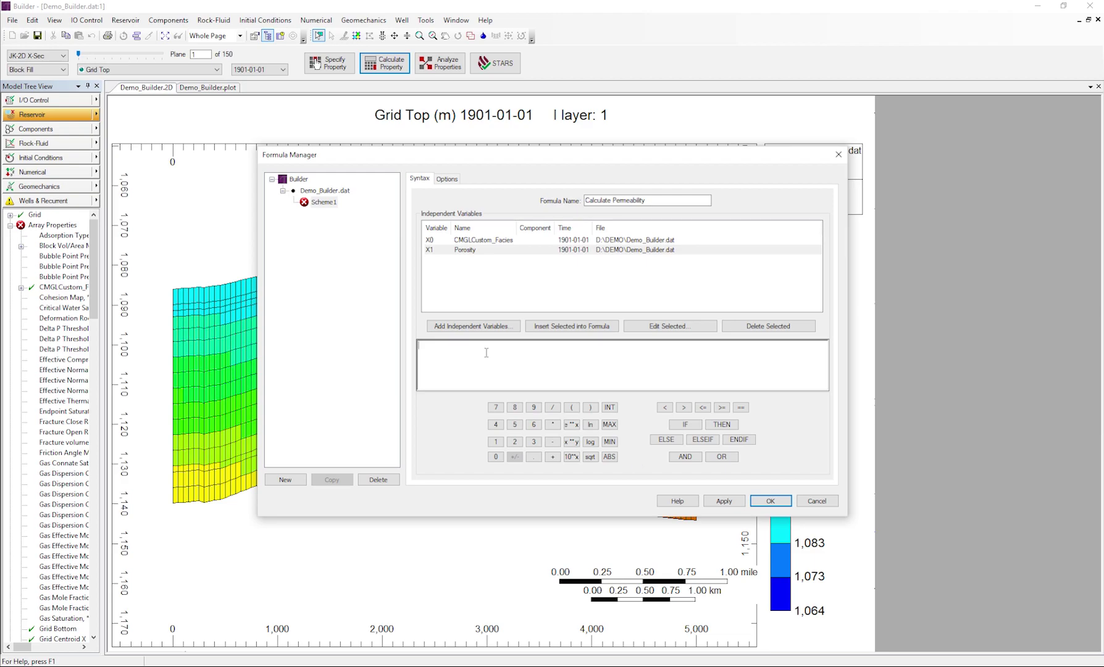
Paste and apply the IF/ELSEIF/ELSE facies-dependent permeability formula, then close Formula Manager
{"action": "type", "text": "IF ( X0 == 1 ) THEN ( 578 * EXP ( - 4.67 * X1 ) ) ELSEIF ( X0 == 2 ) THEN ( 102 * EXP ( - 1.63 * X1 ) ) ELSE ( 2.5 * EXP ( - 1.87 * X1 ) ) )"}
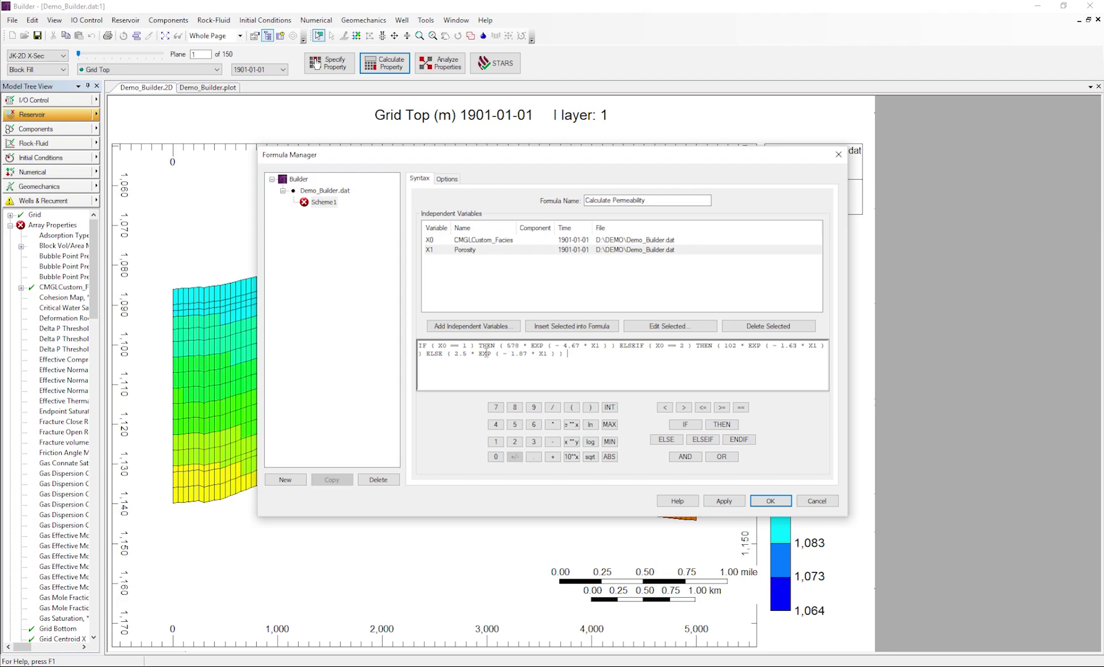
{"action": "left_click", "coordinate": [731, 503]}
{"action": "left_click", "coordinate": [633, 372]}
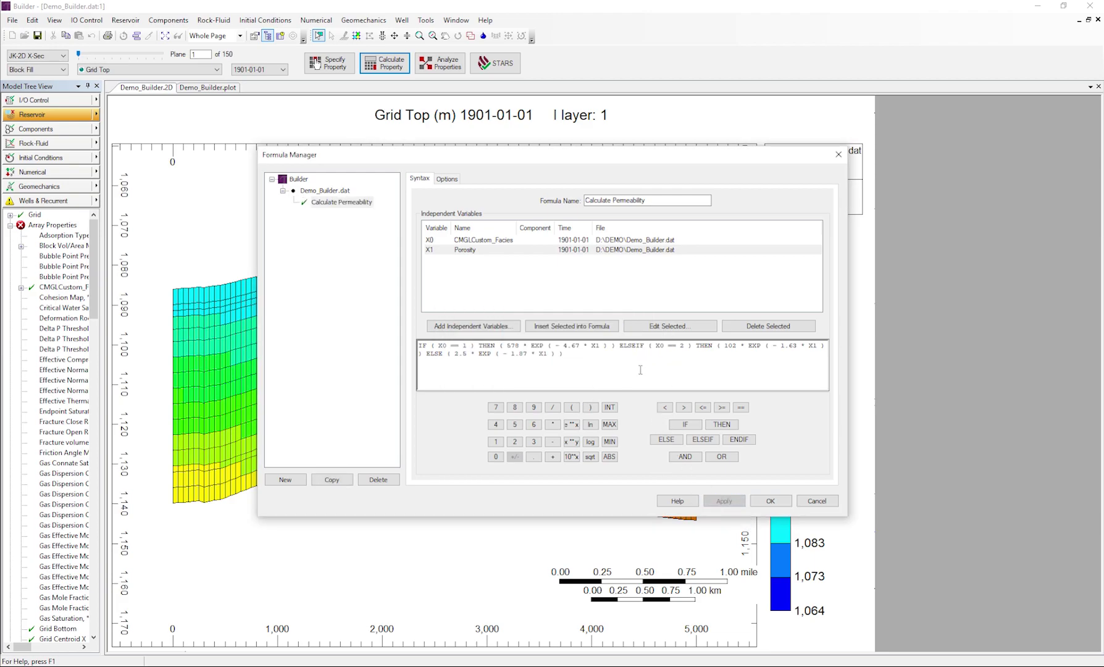
{"action": "left_click", "coordinate": [770, 502]}
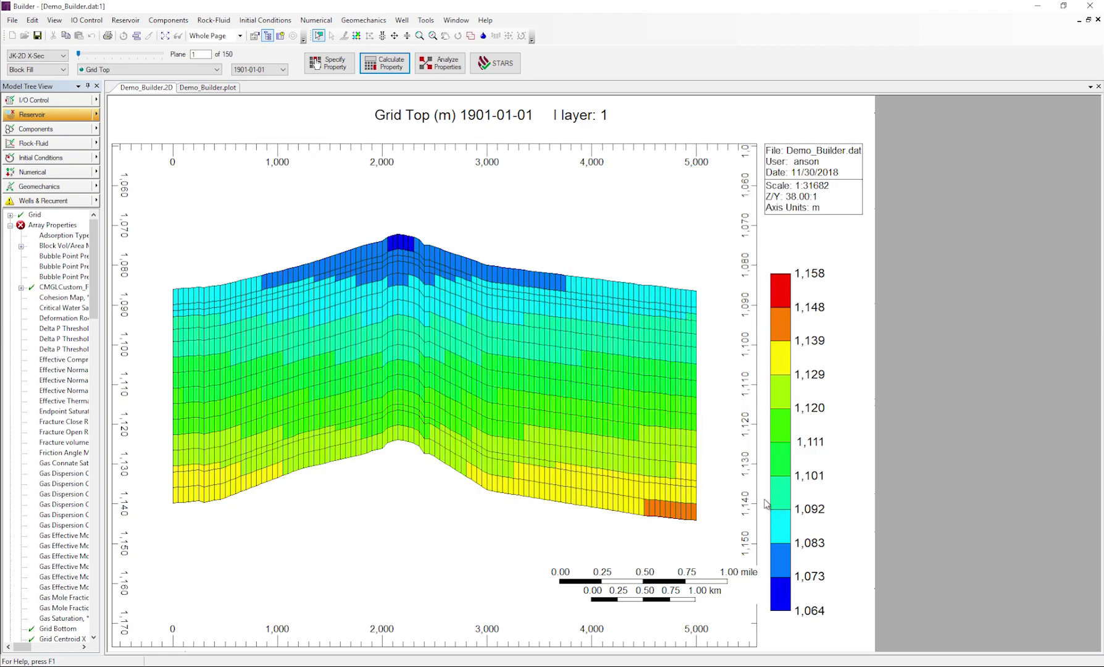
Assign the Calculate Permeability formula to the Permeability I Whole Grid entry
{"action": "left_click", "coordinate": [327, 71]}
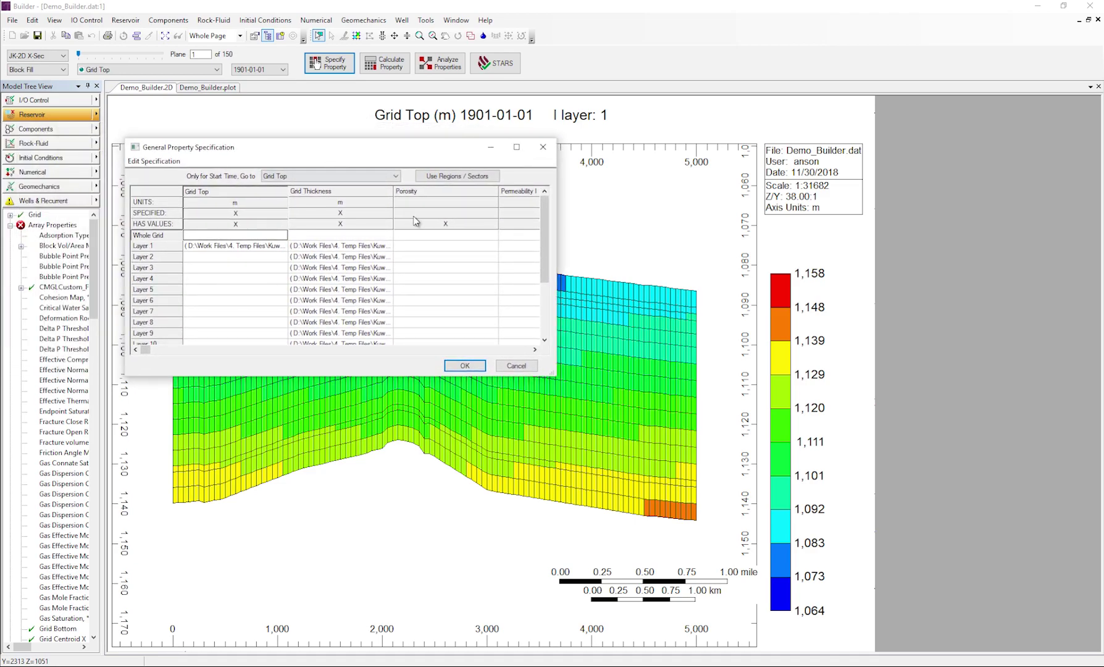
{"action": "left_click", "coordinate": [511, 246]}
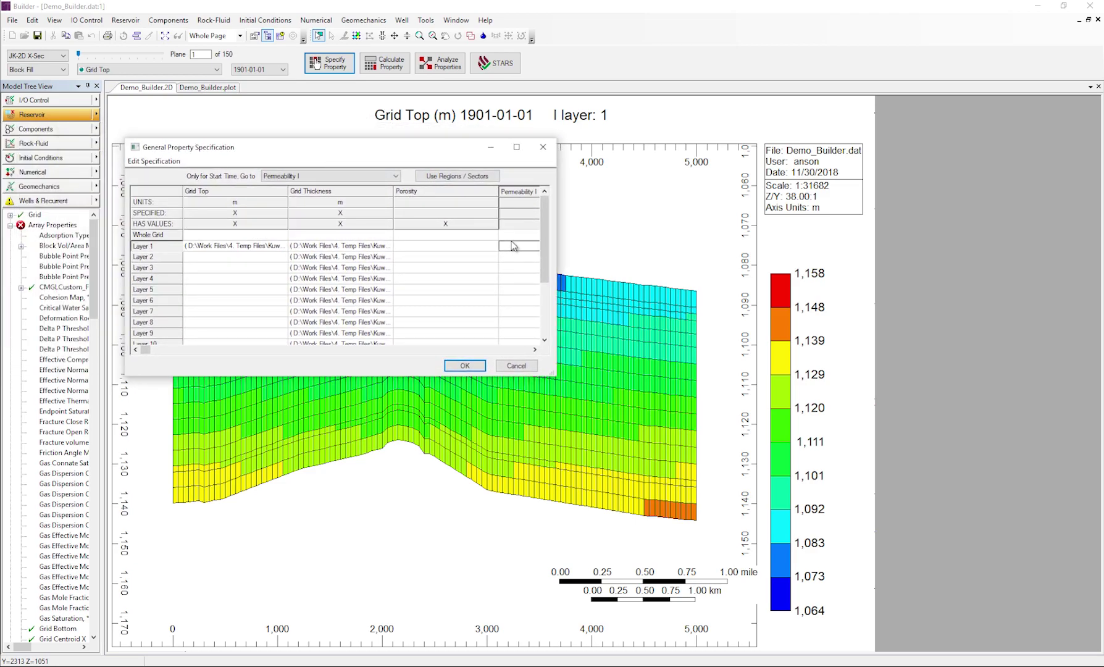
{"action": "left_click", "coordinate": [512, 235]}
{"action": "right_click", "coordinate": [513, 239]}
{"action": "left_click", "coordinate": [545, 353]}
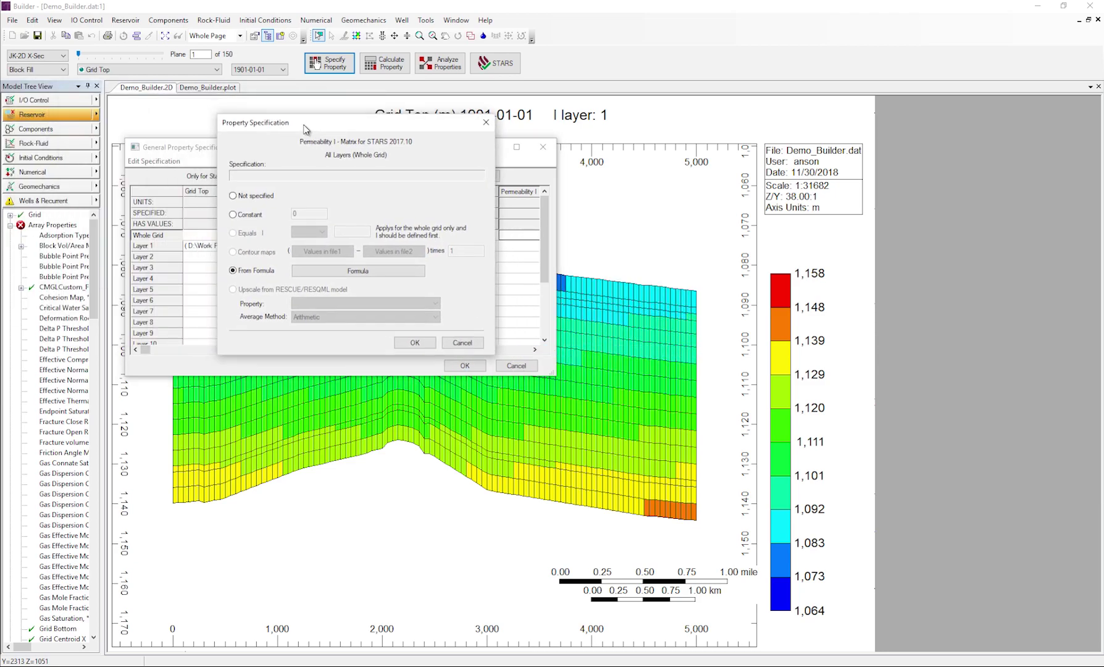
{"action": "left_click", "coordinate": [346, 271]}
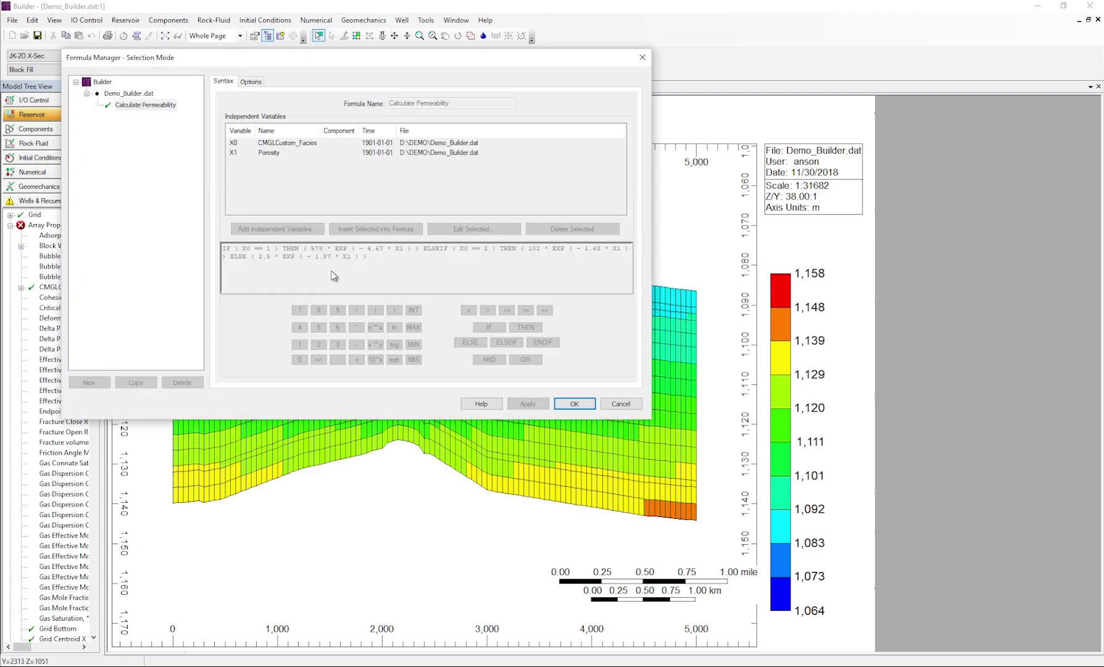
{"action": "left_click", "coordinate": [562, 405]}
{"action": "left_click", "coordinate": [414, 342]}
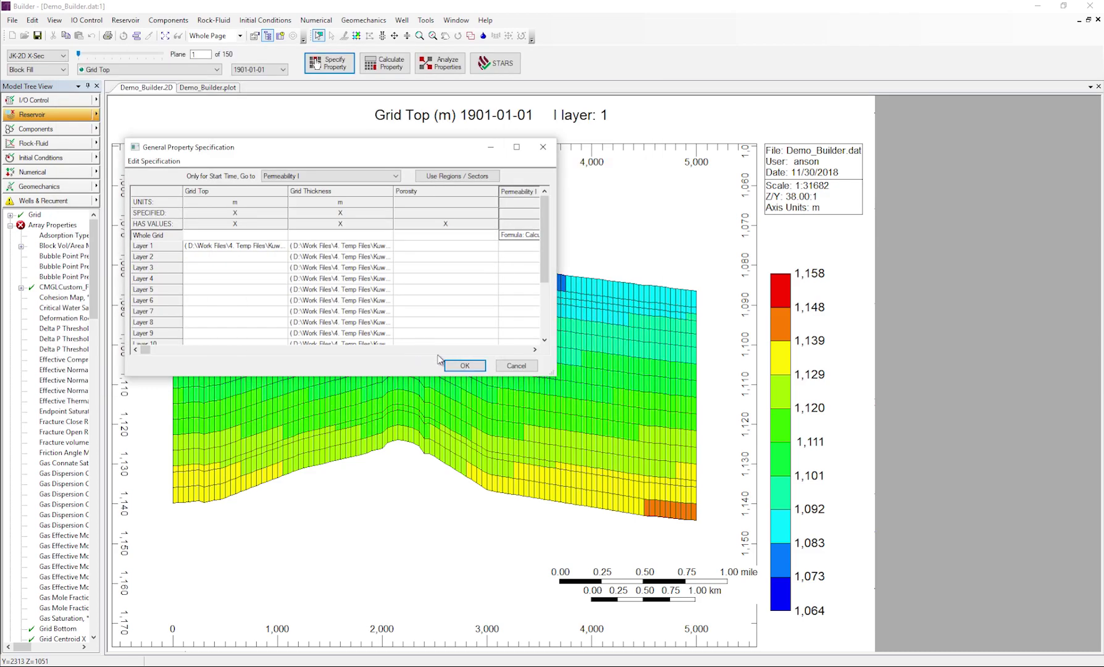
{"action": "left_click", "coordinate": [462, 366]}
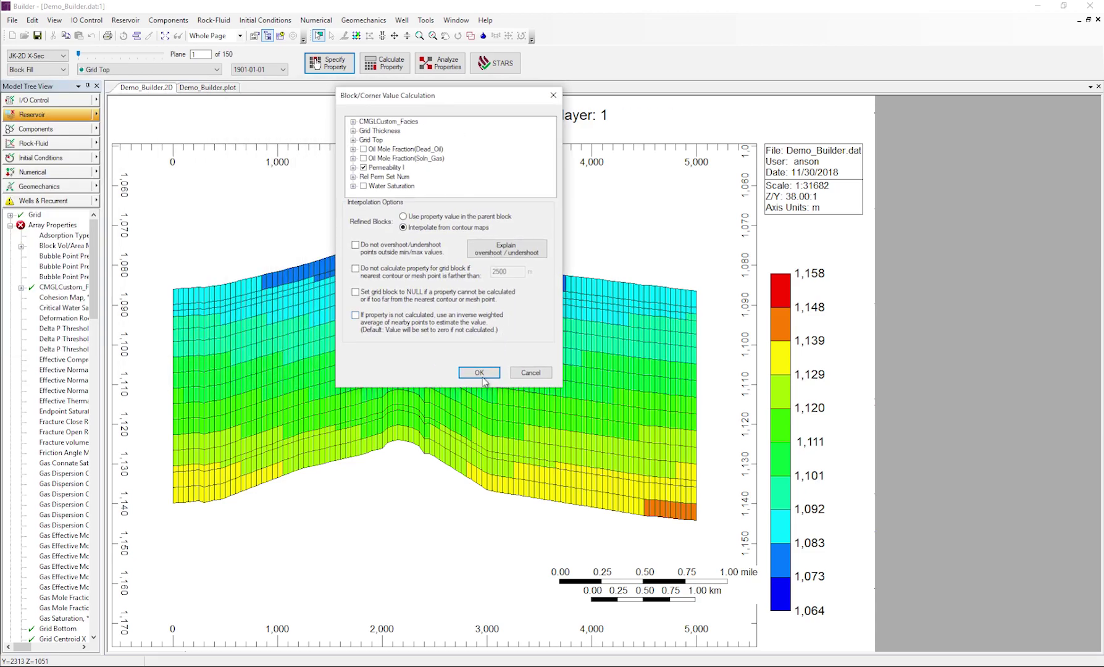
Calculate Permeability I block values, showing the 1–458 md distribution on the grid
{"action": "left_click", "coordinate": [479, 373]}
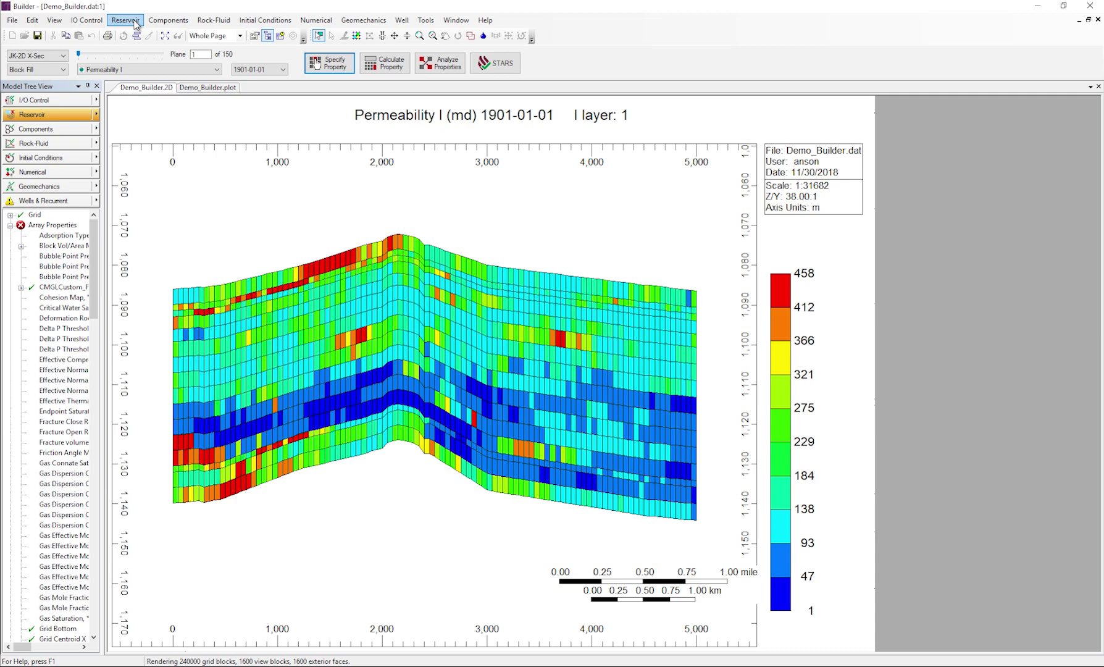
{"action": "left_click", "coordinate": [135, 23]}
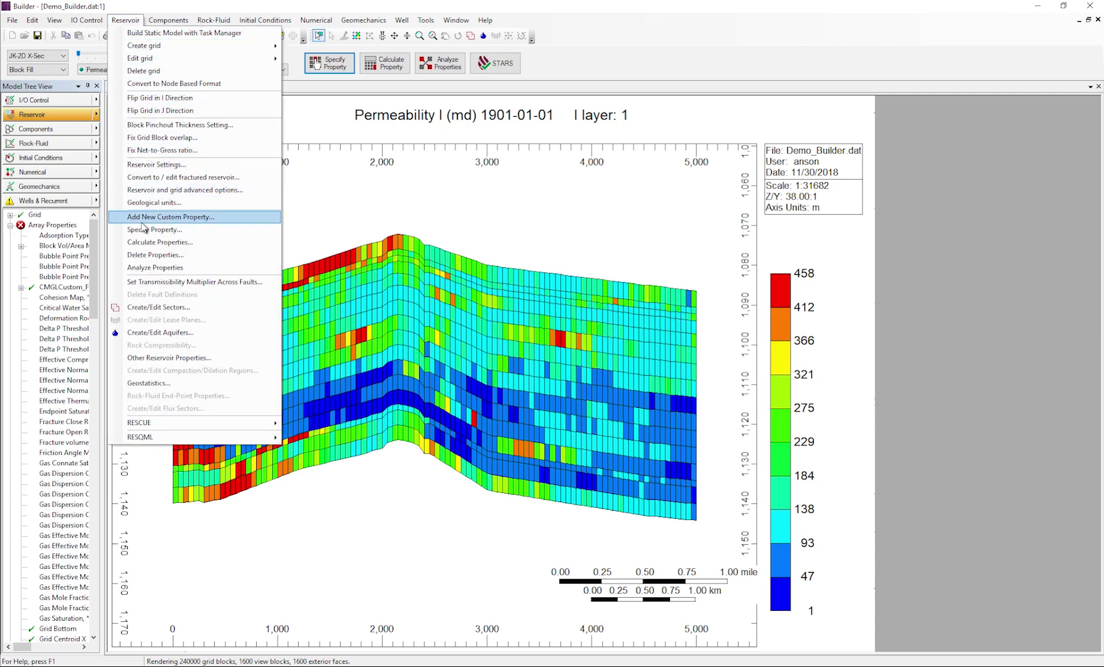
Cross-plot Permeability I against Porosity, highlighting rock fluid types 1, 2 and 3
{"action": "left_click", "coordinate": [152, 274]}
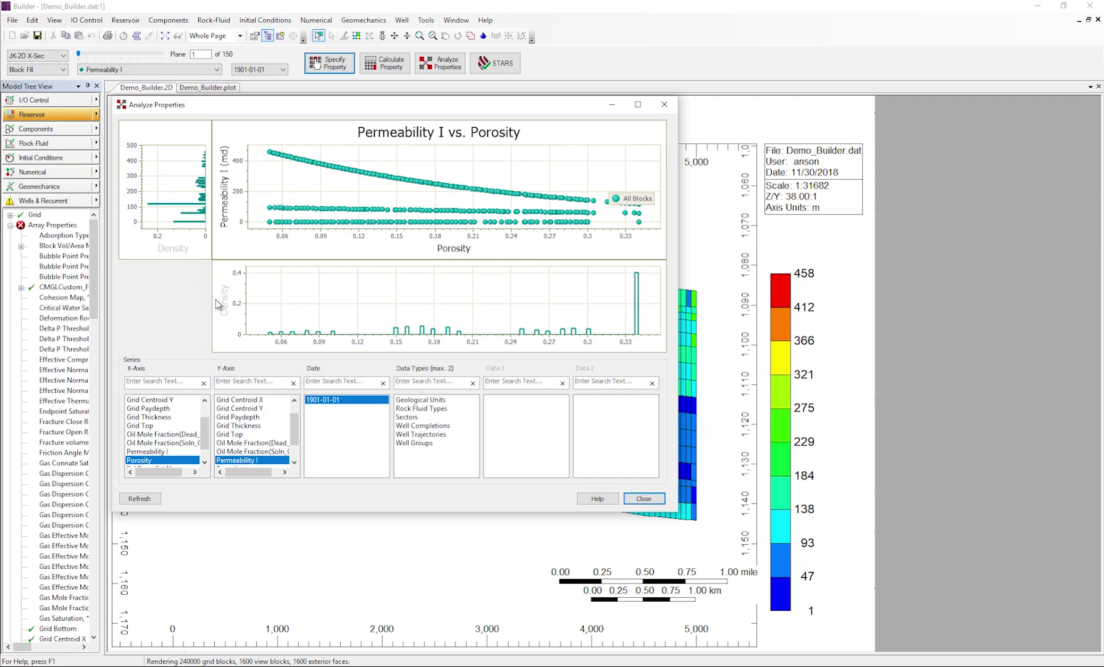
{"action": "left_click", "coordinate": [429, 412]}
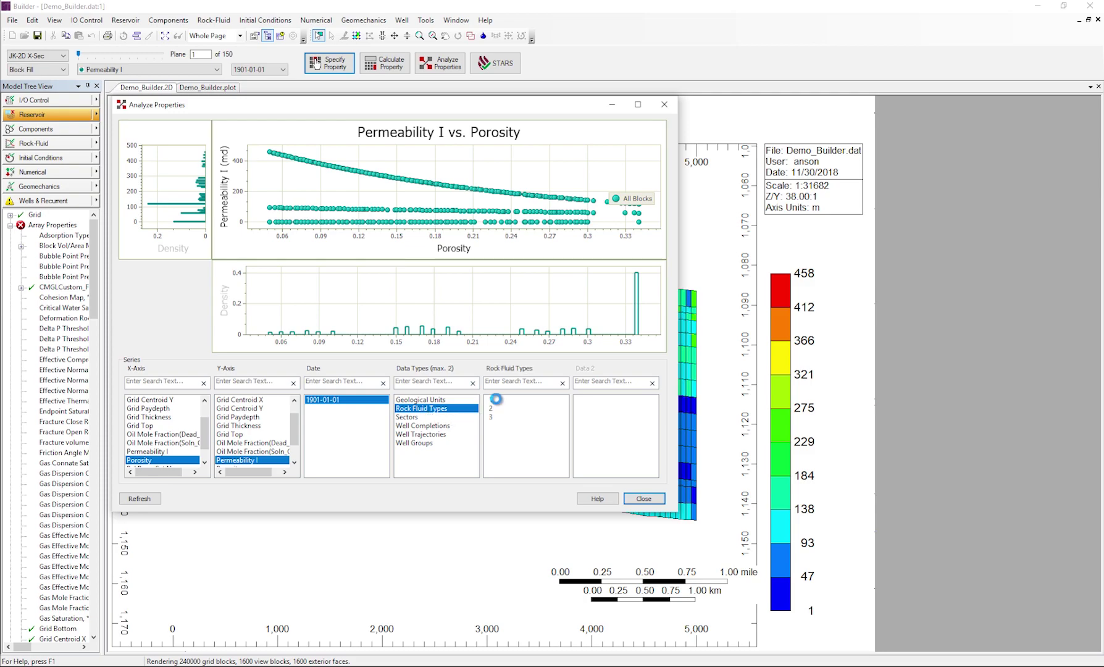
{"action": "left_click", "coordinate": [496, 401]}
{"action": "left_click", "coordinate": [495, 409]}
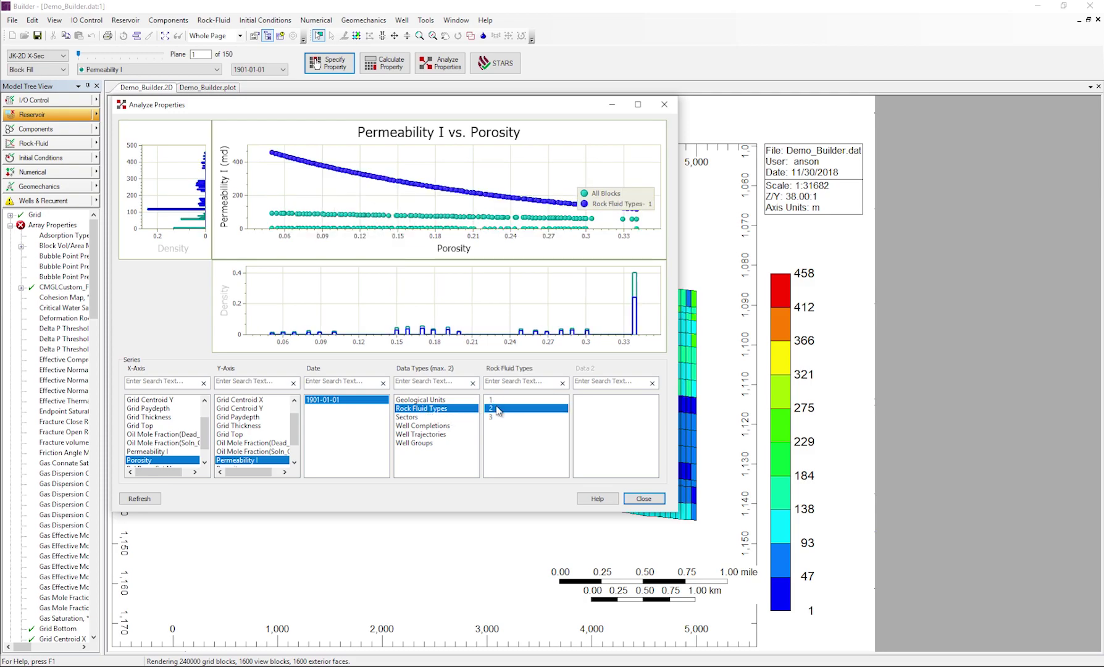
{"action": "left_click", "coordinate": [495, 418]}
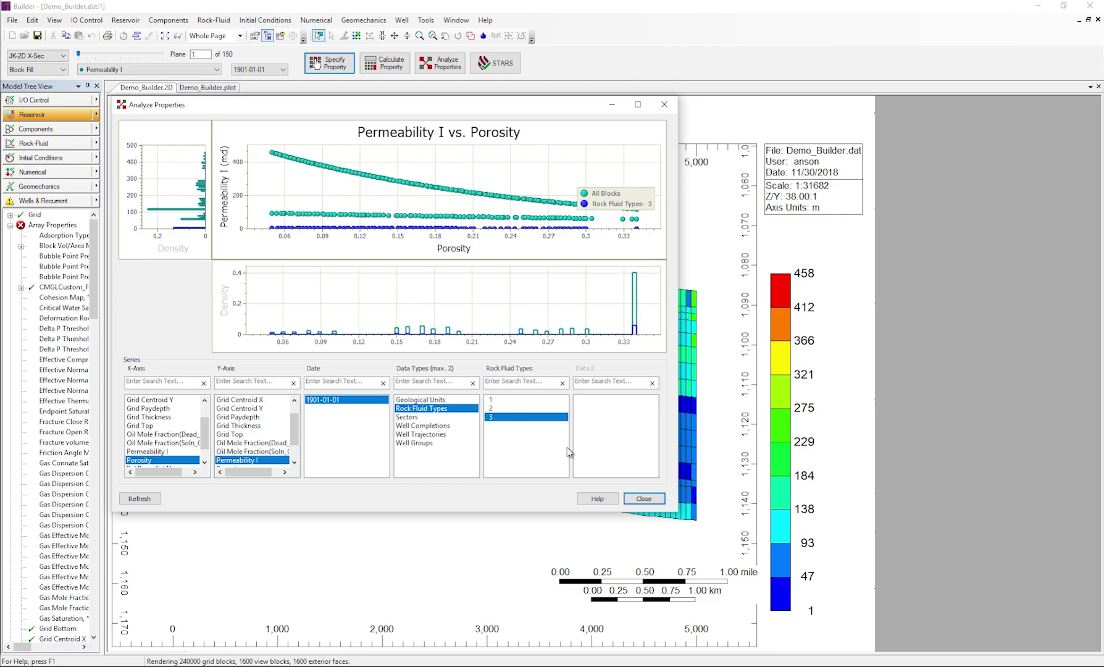